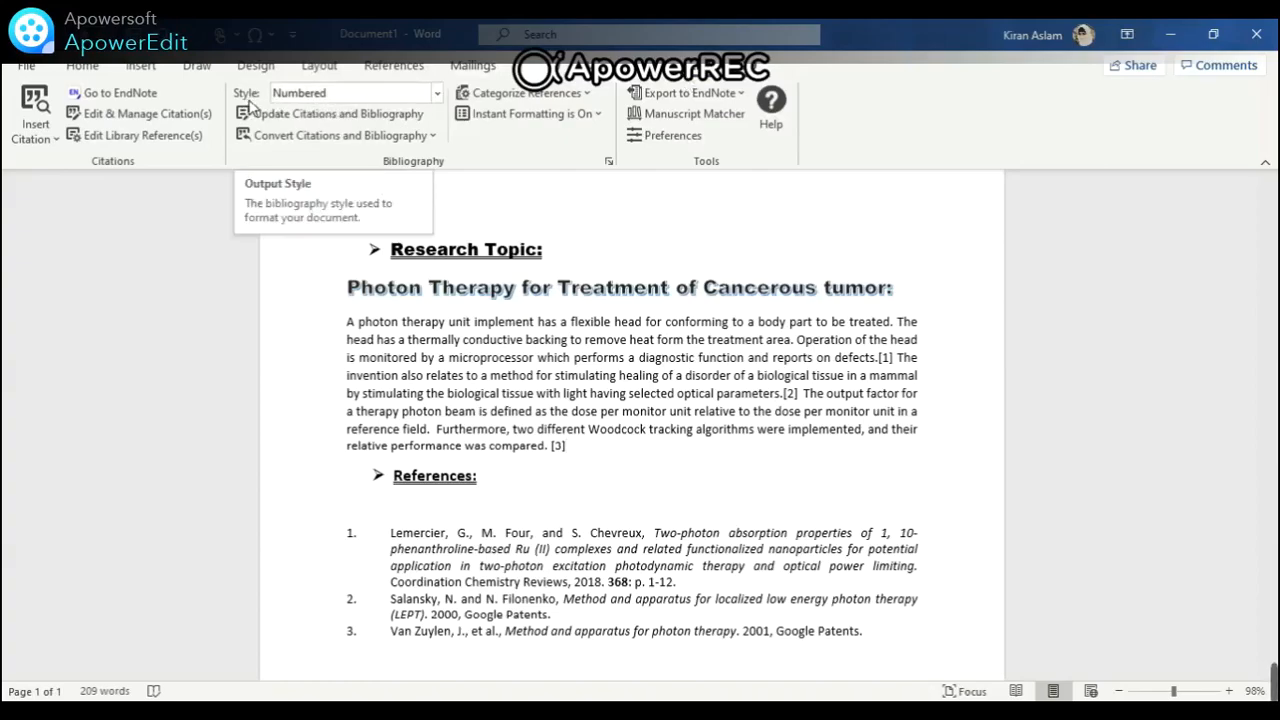
Set the document's EndNote output style to Annotated and inspect the in-text citations in the paragraph.
left_click(437, 94)
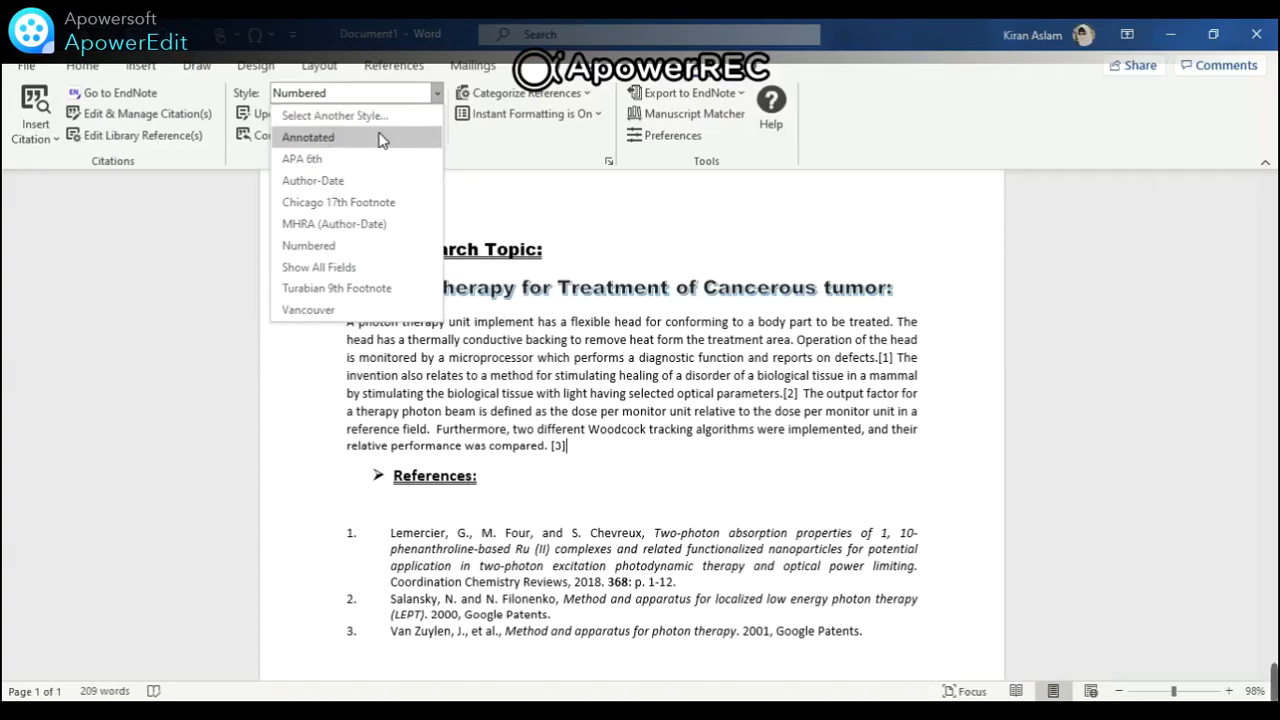
left_click(436, 92)
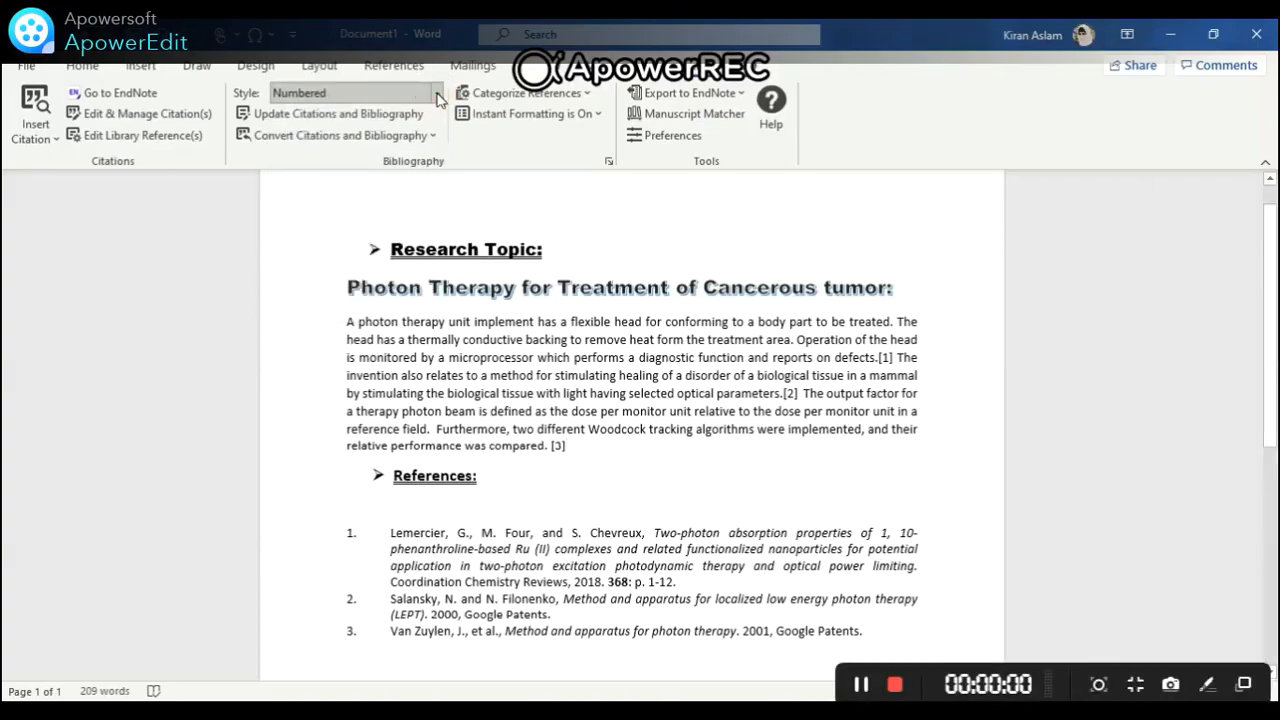
left_click(436, 92)
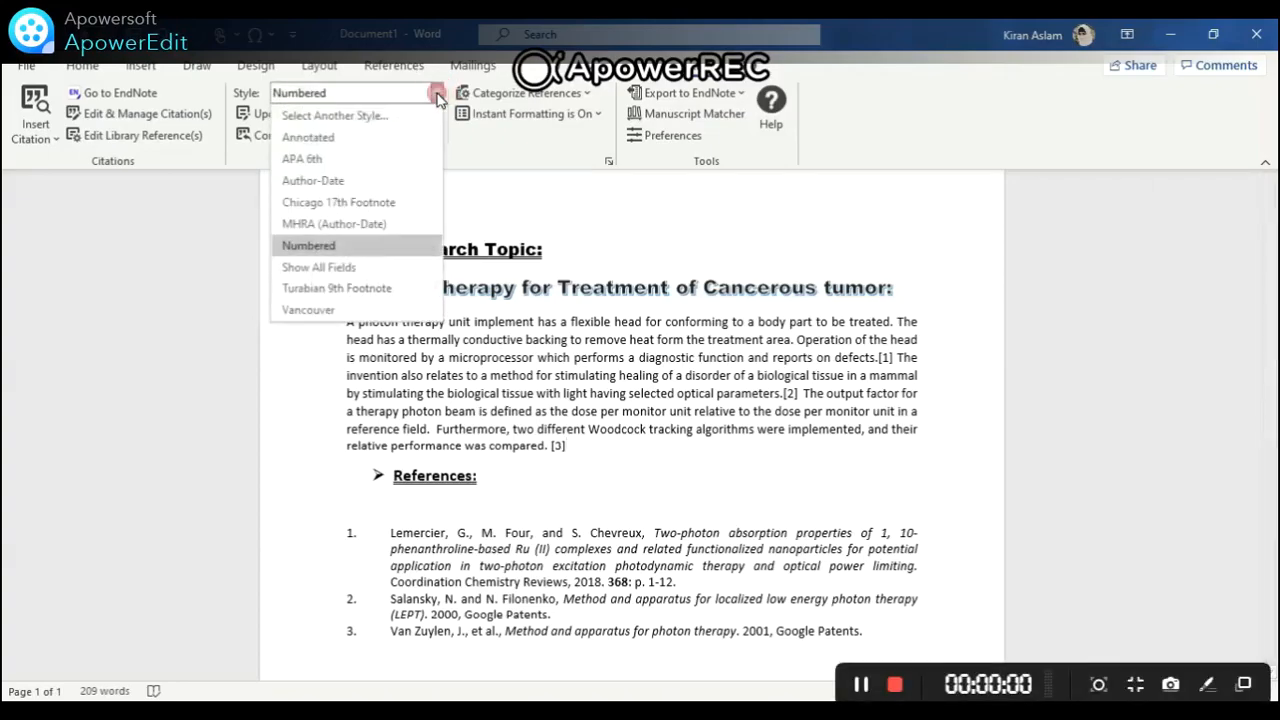
left_click(403, 140)
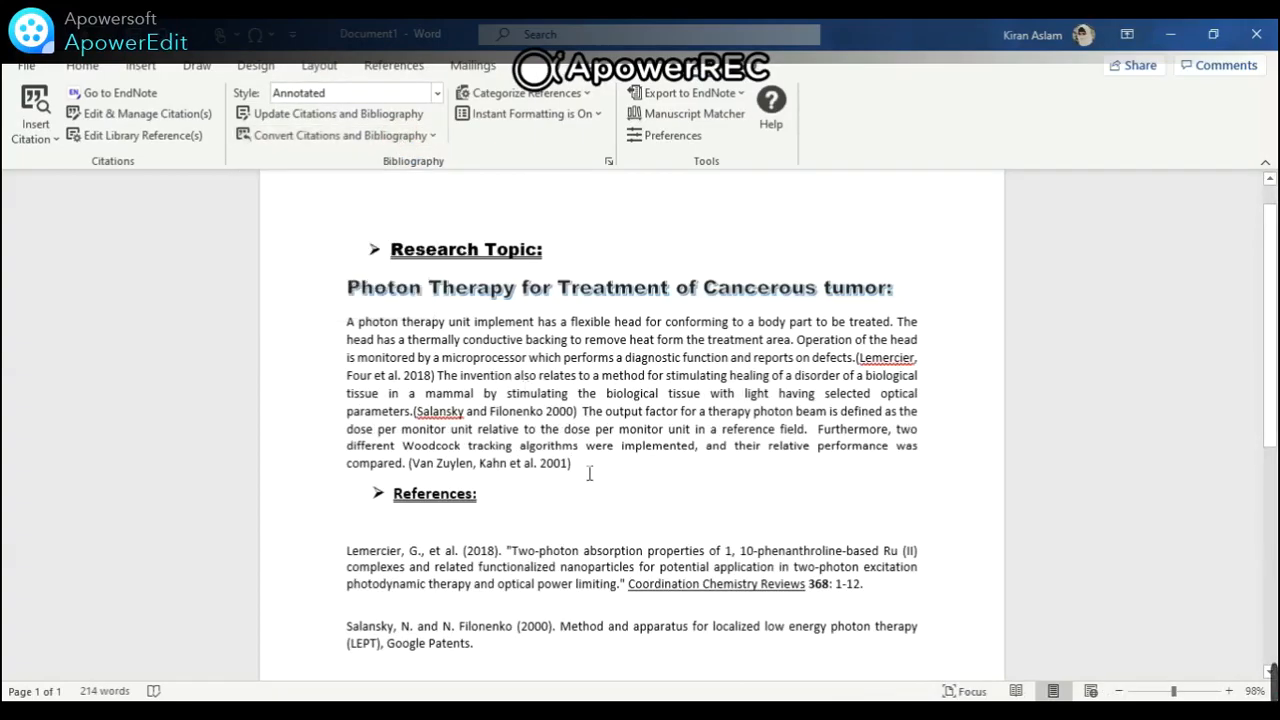
left_click(880, 372)
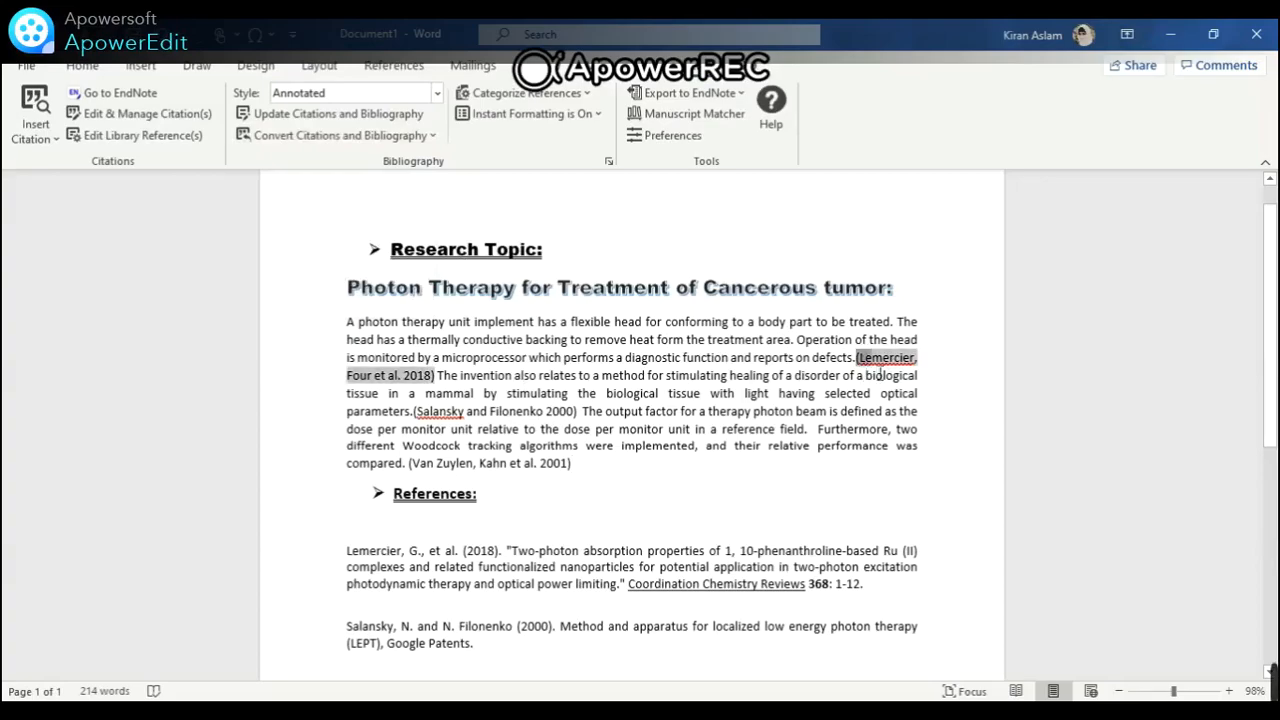
double_click(872, 362)
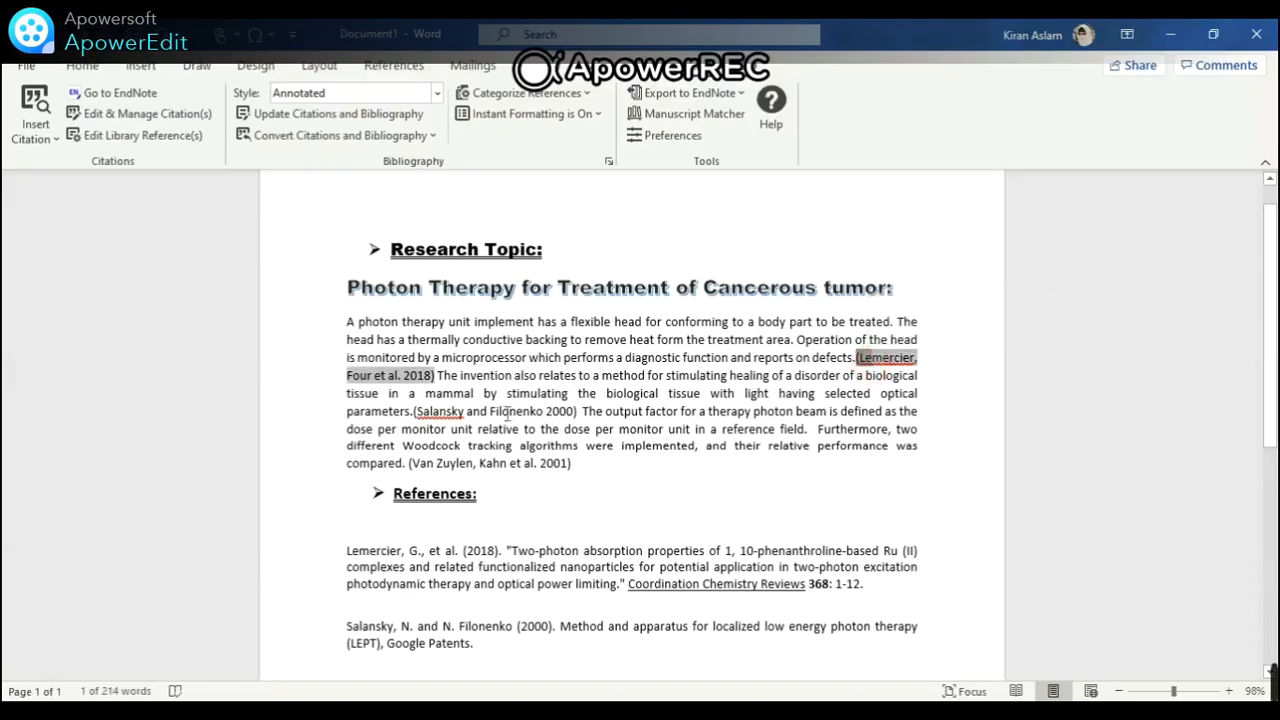
double_click(517, 466)
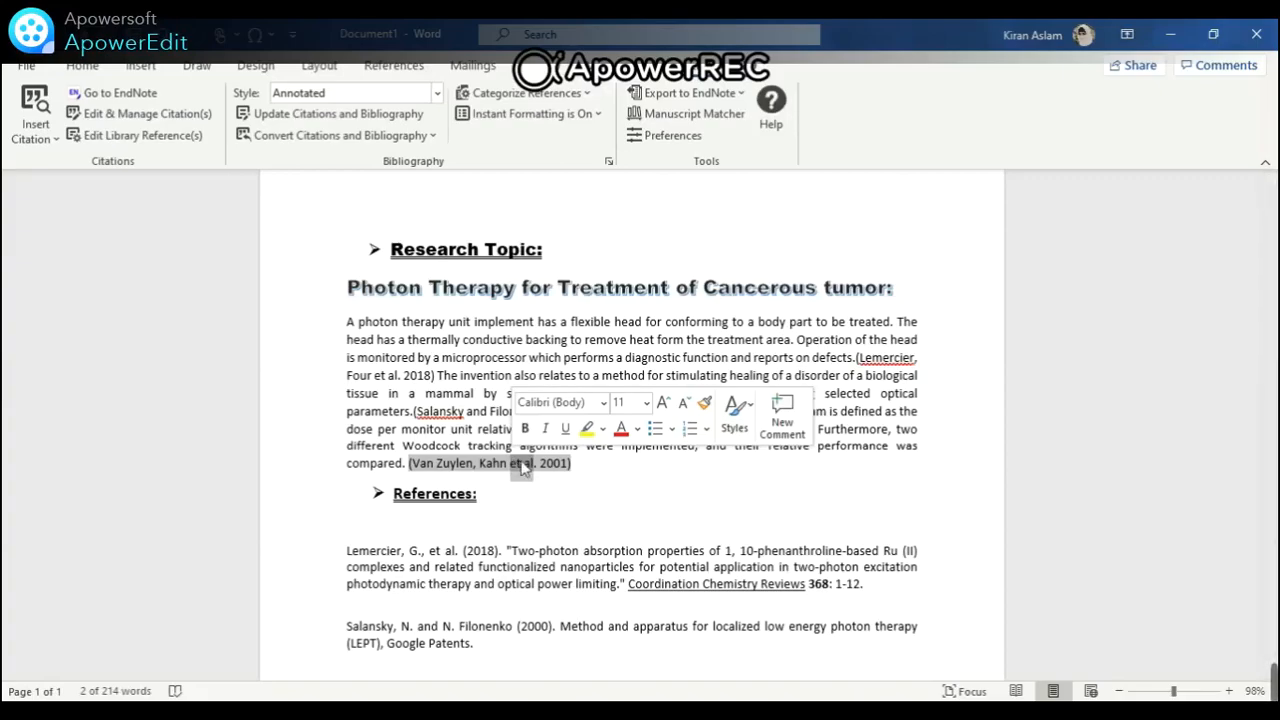
left_click(576, 476)
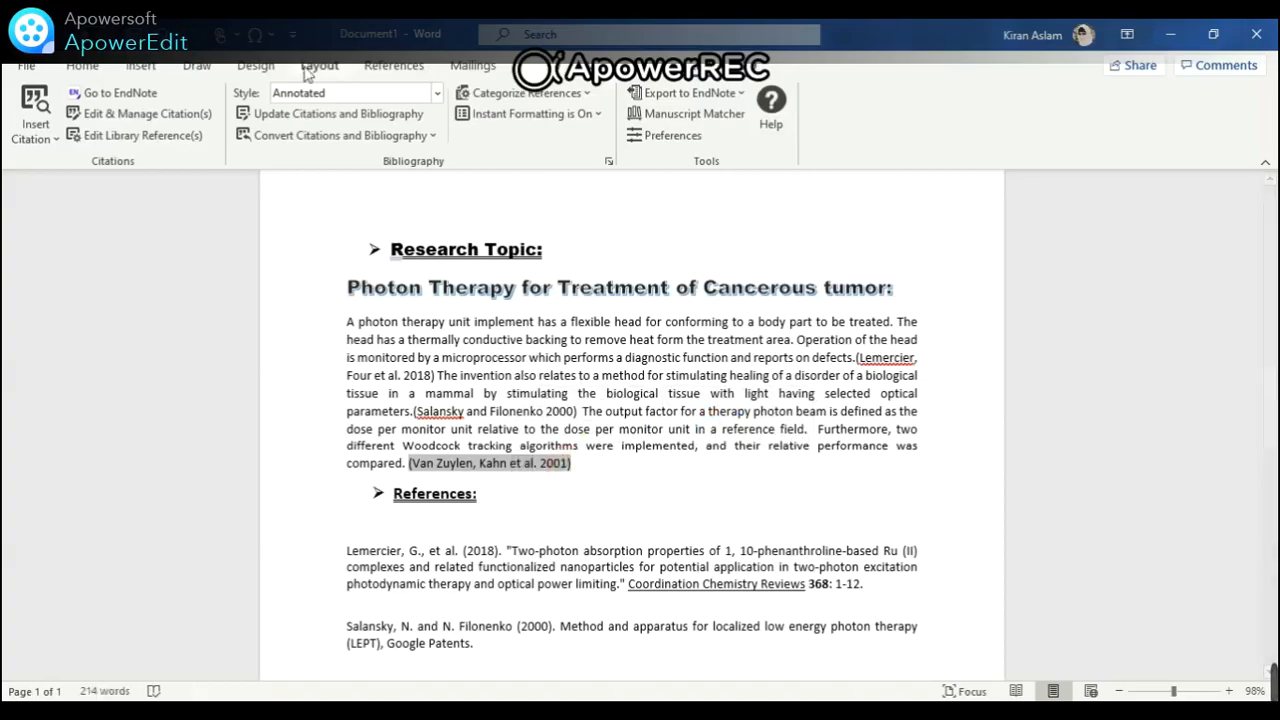
Change the document's output style to APA 6th and inspect the reference list and the paragraph's last citation.
left_click(437, 93)
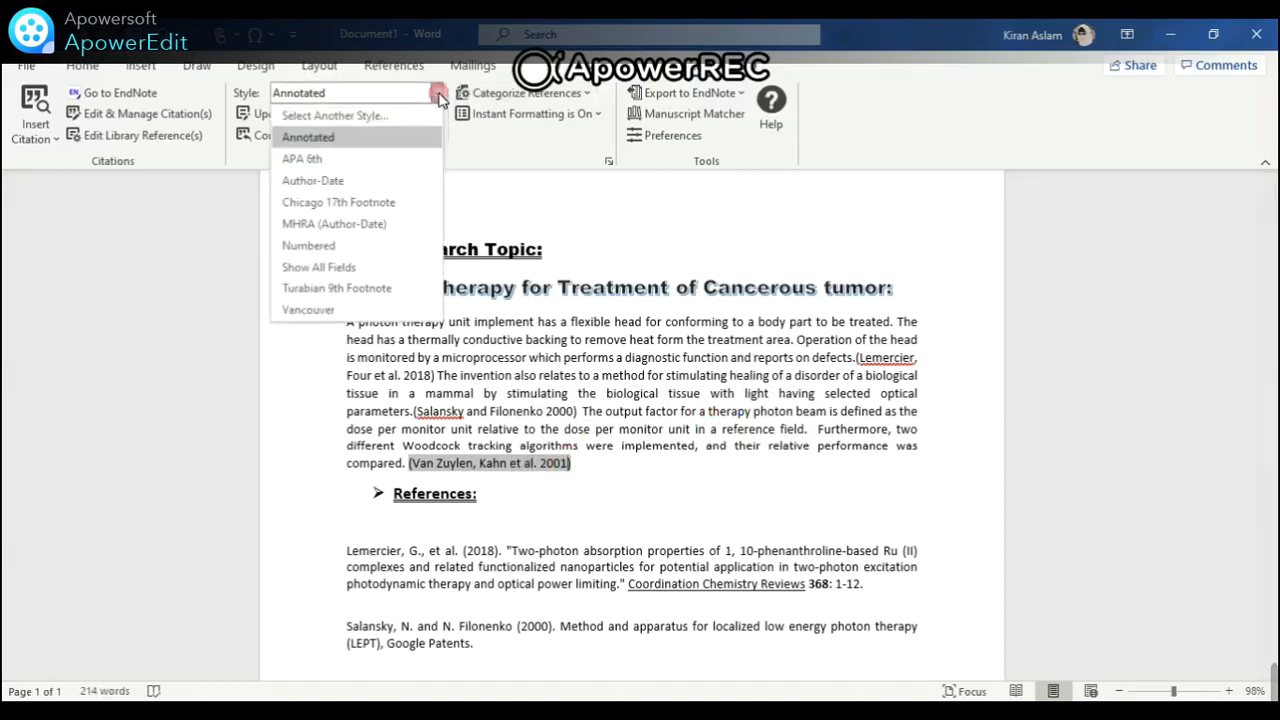
left_click(404, 160)
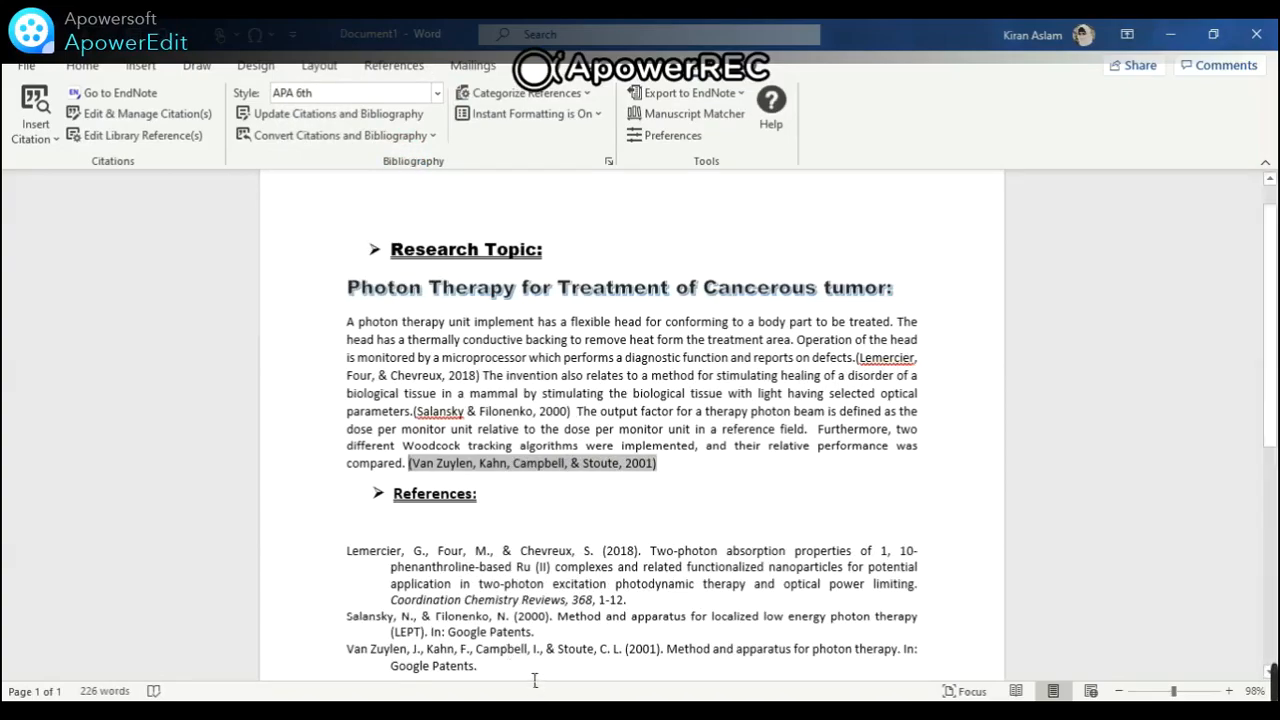
left_click_drag(355, 550, 503, 668)
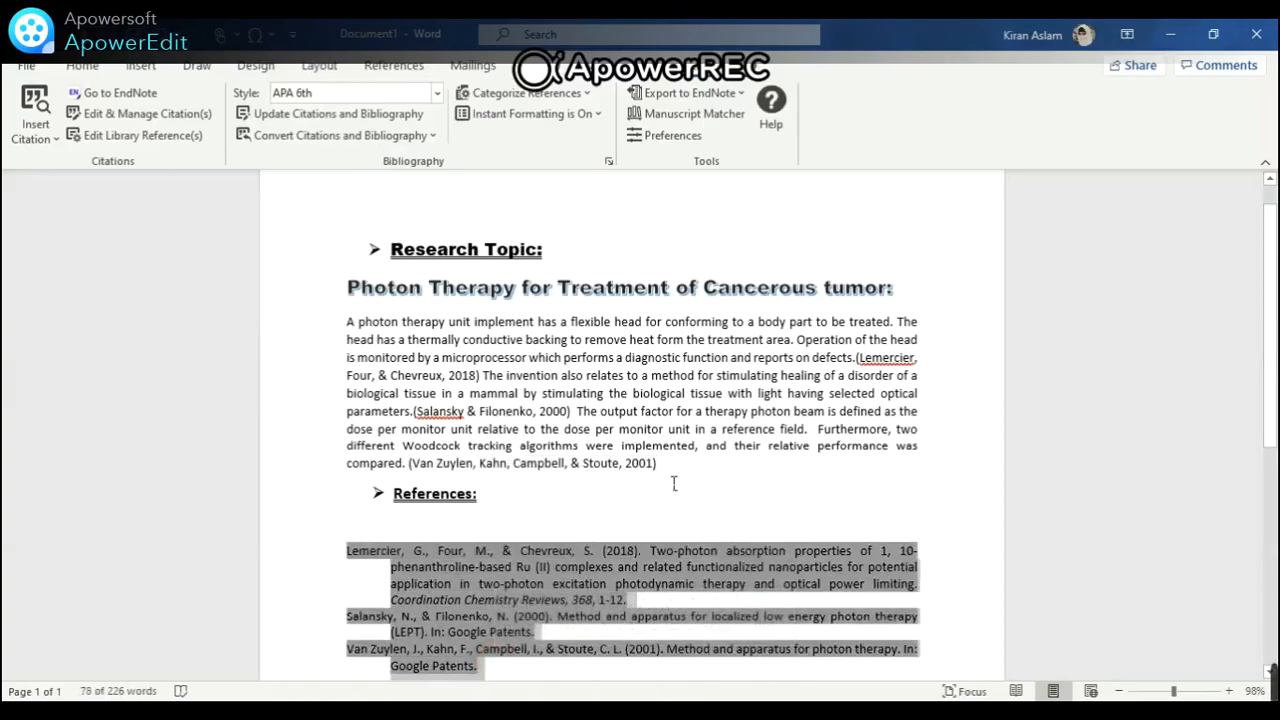
left_click(455, 494)
left_click(448, 470)
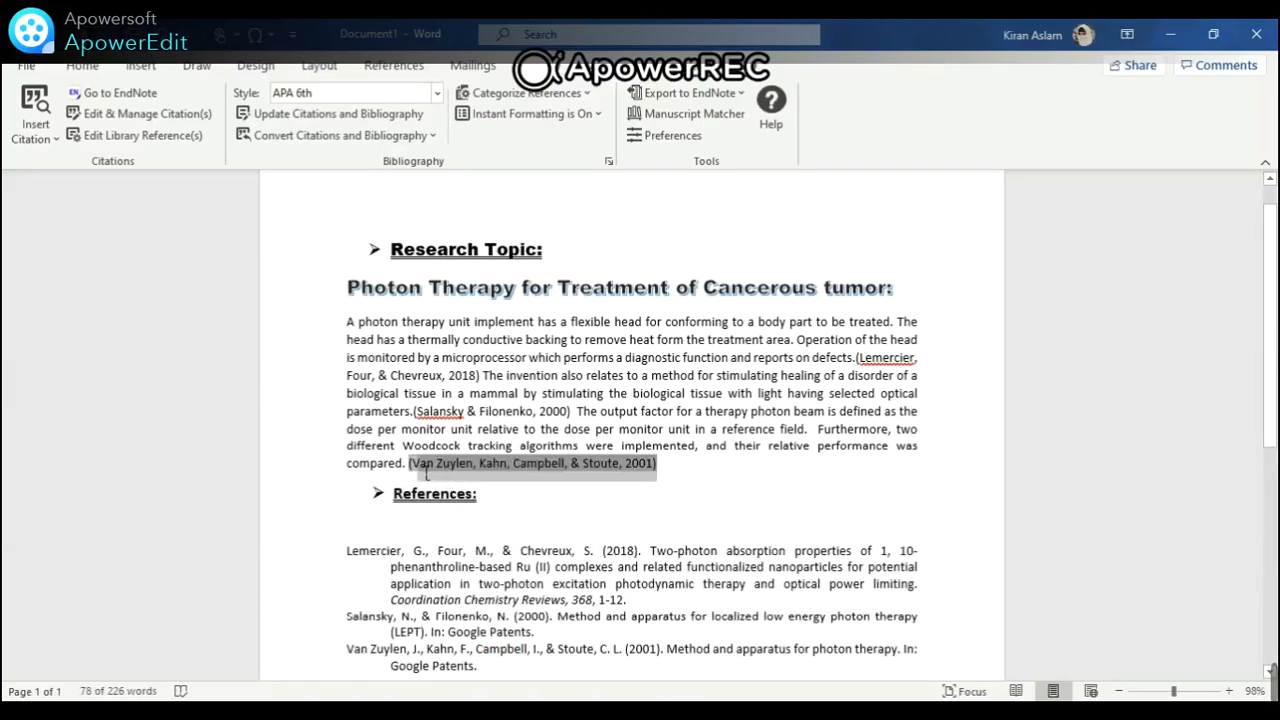
double_click(418, 465)
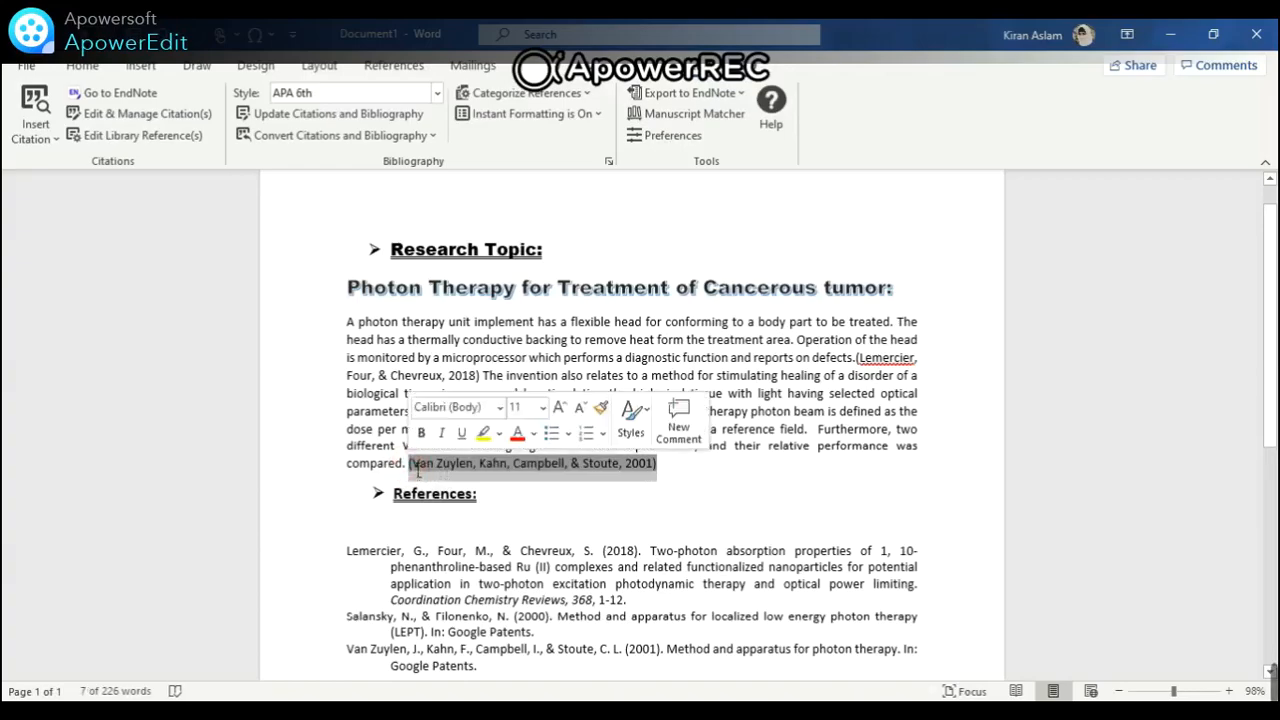
Try the Author-Date output style on the document, followed by MHRA (Author-Date).
left_click(436, 92)
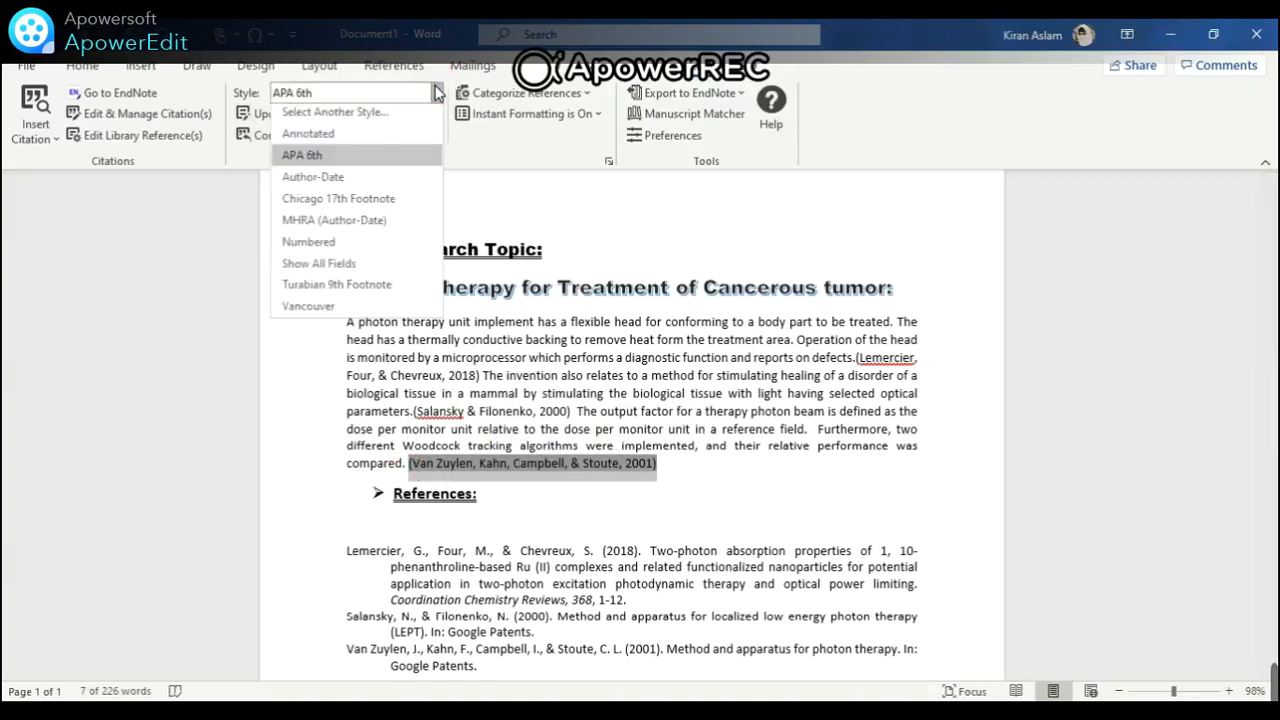
left_click(396, 178)
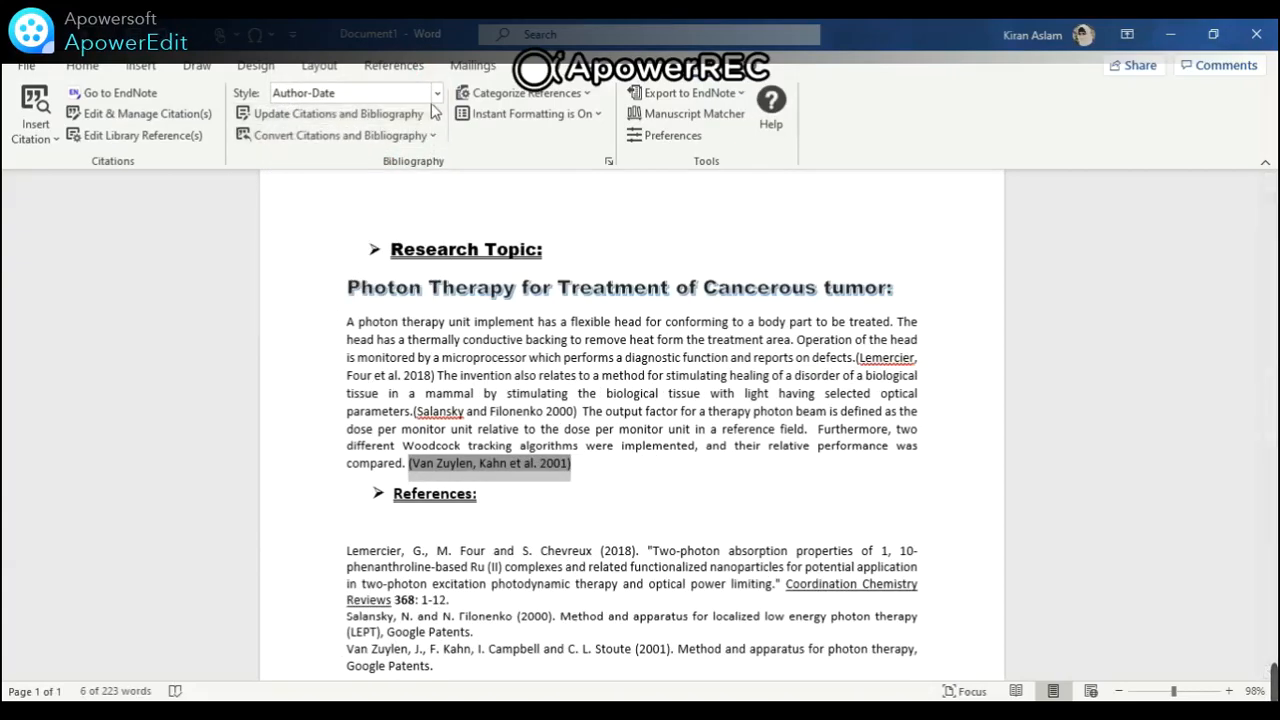
left_click(437, 92)
left_click(386, 222)
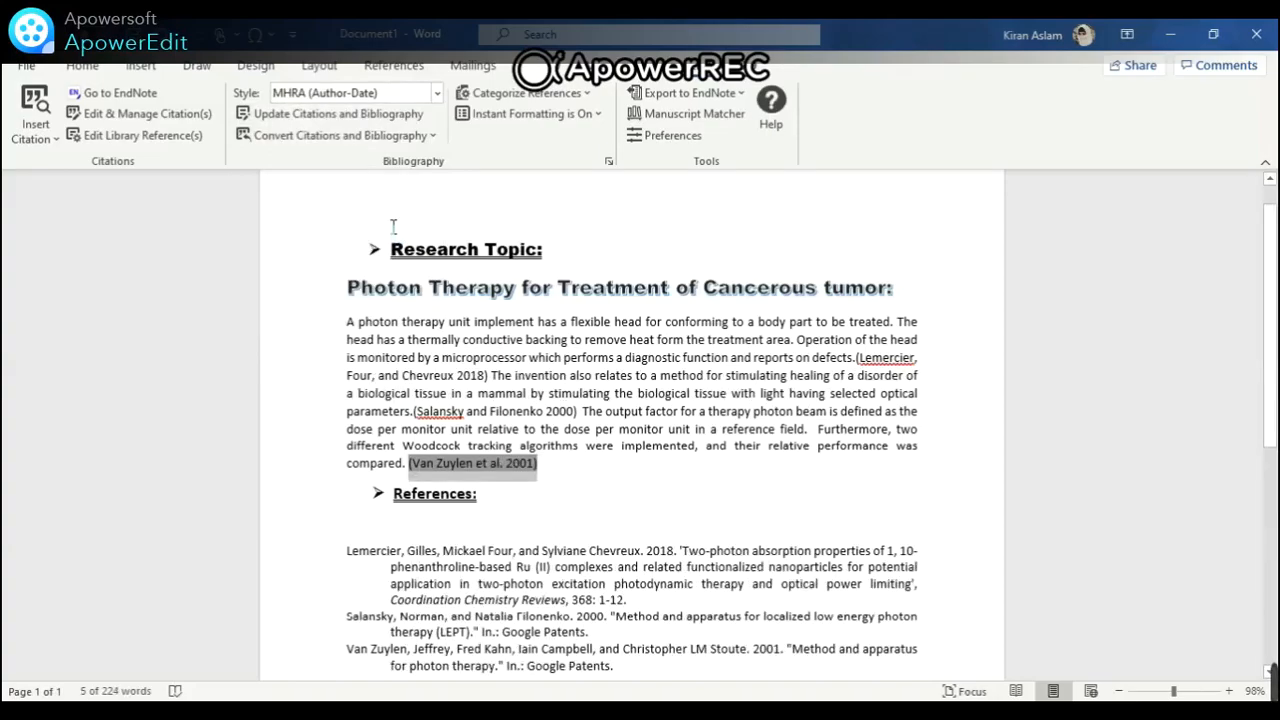
Set the document's citations and bibliography to the Numbered output style and deselect the last citation.
left_click(437, 92)
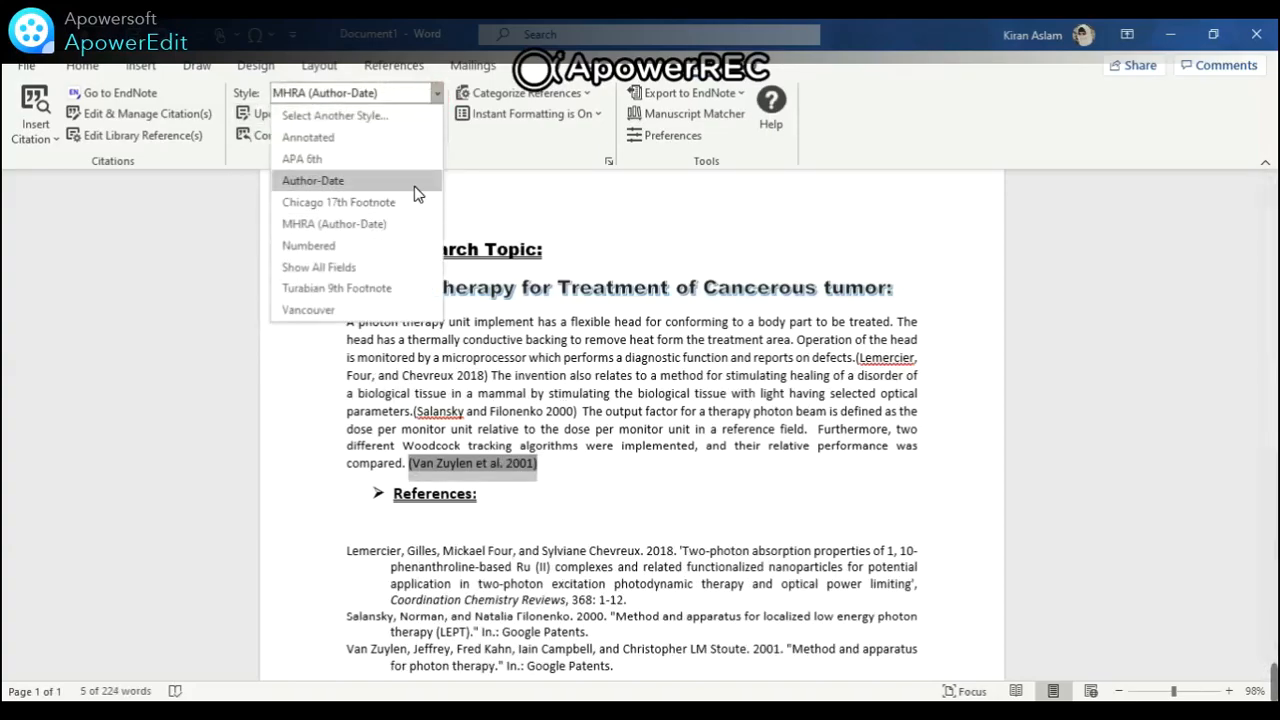
left_click(396, 247)
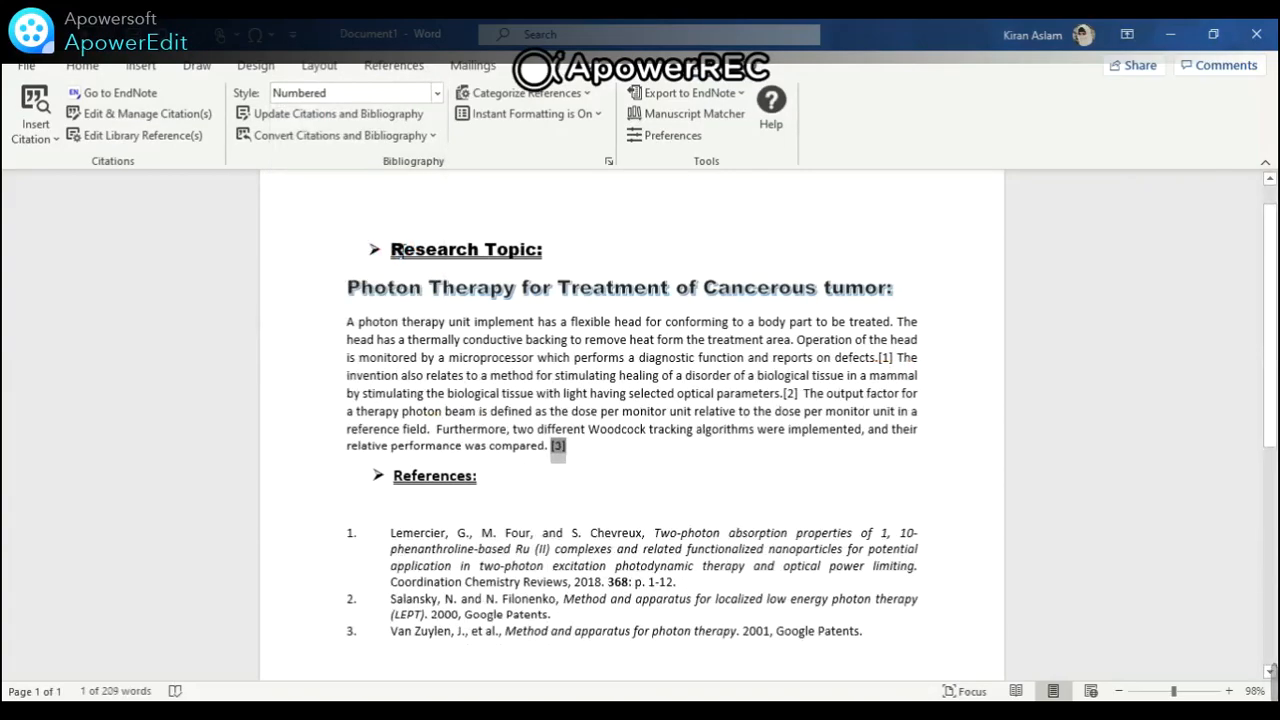
left_click(609, 497)
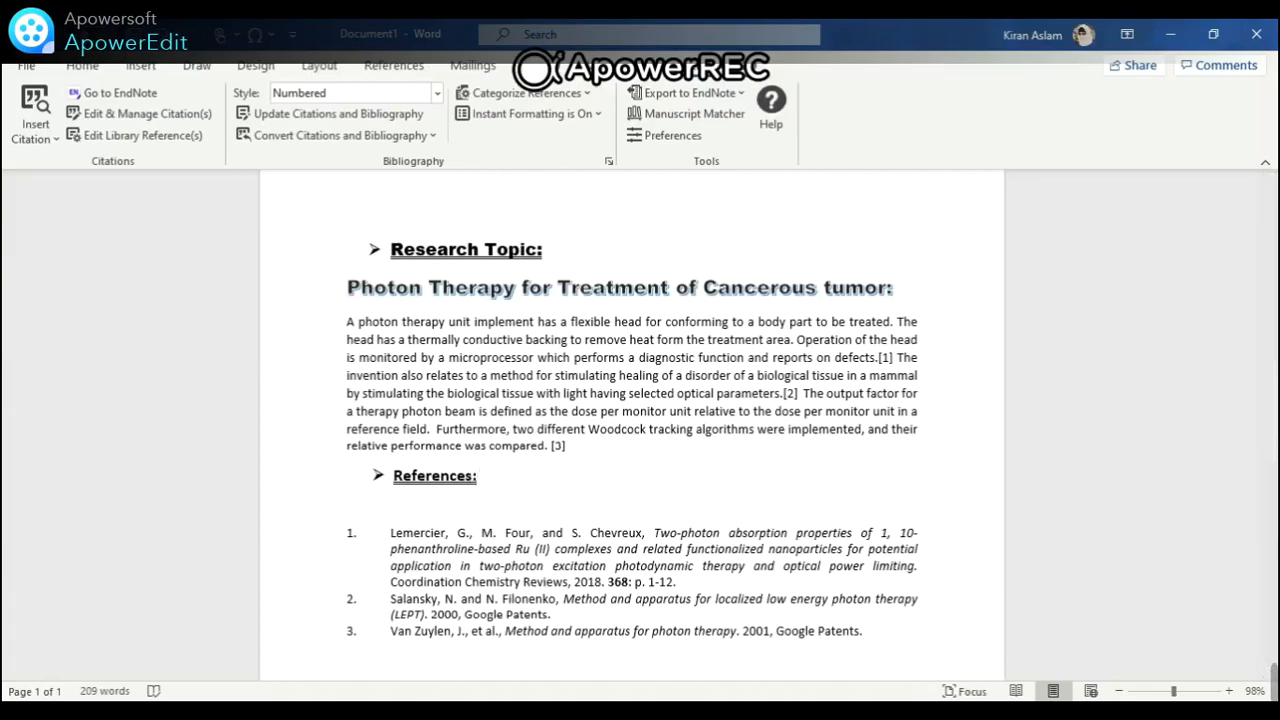
Switch to the EndNote library and set its output style to Annotated.
left_click(897, 711)
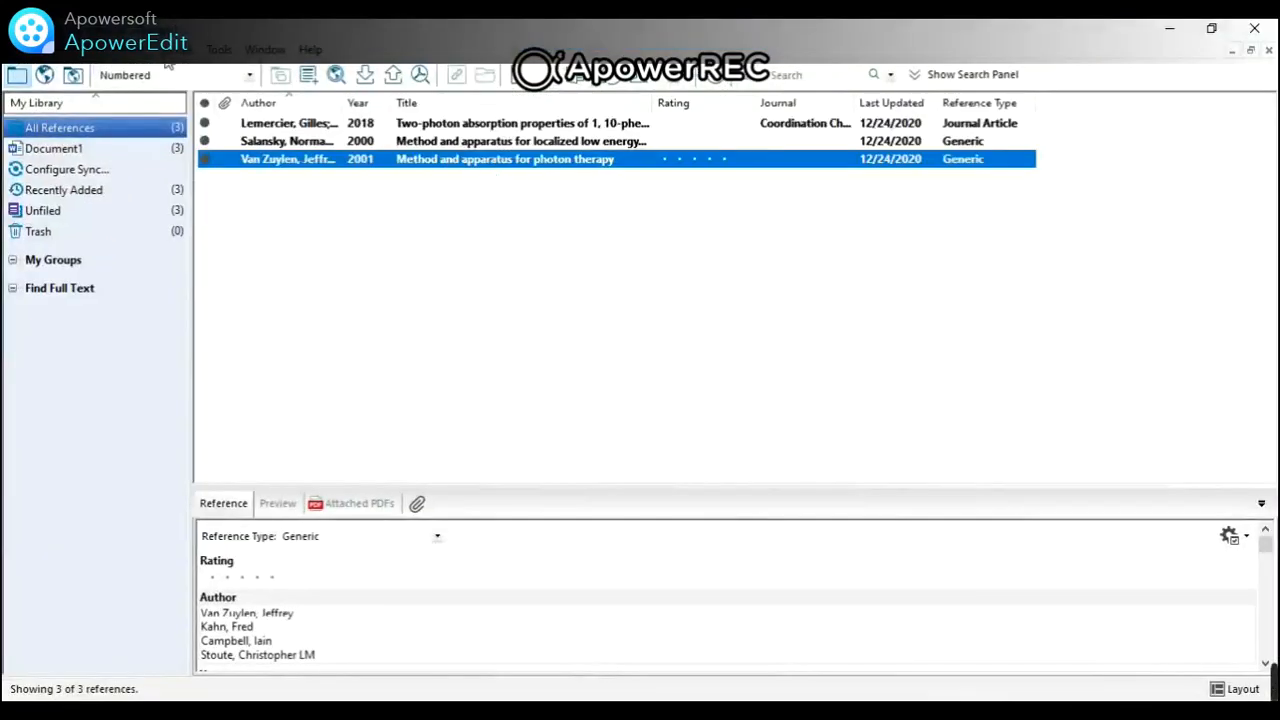
left_click(249, 75)
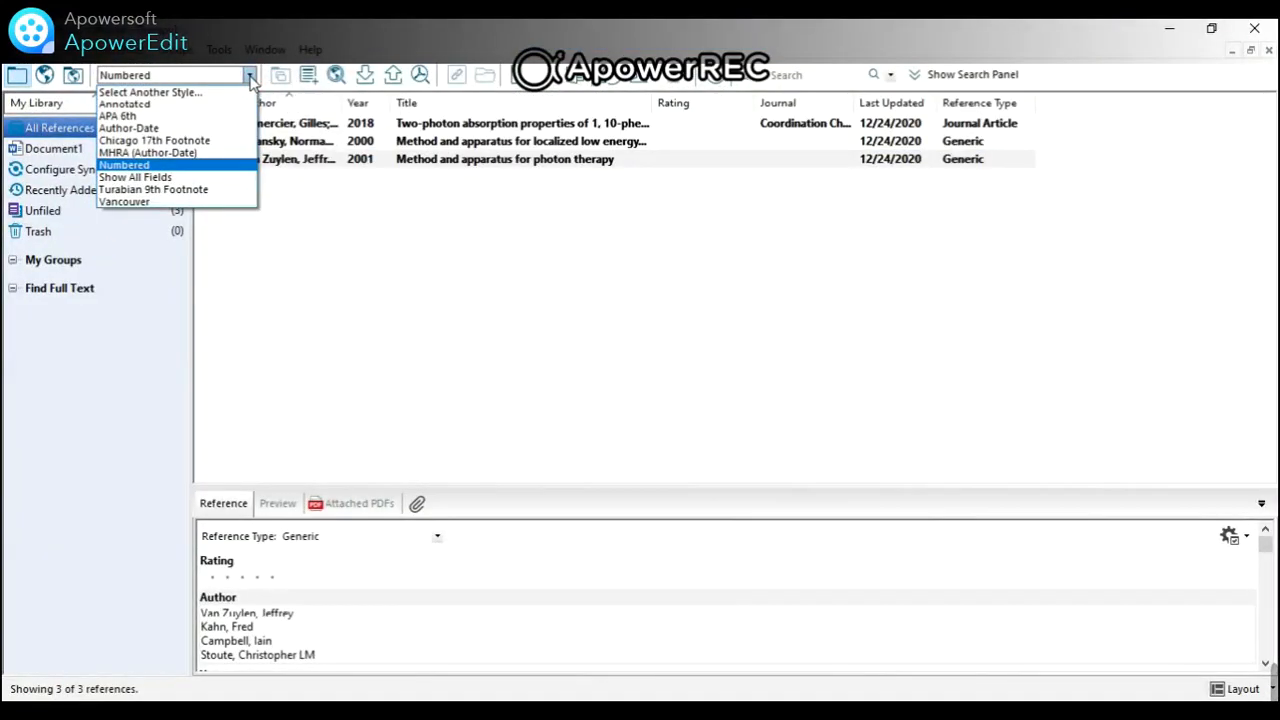
left_click(206, 106)
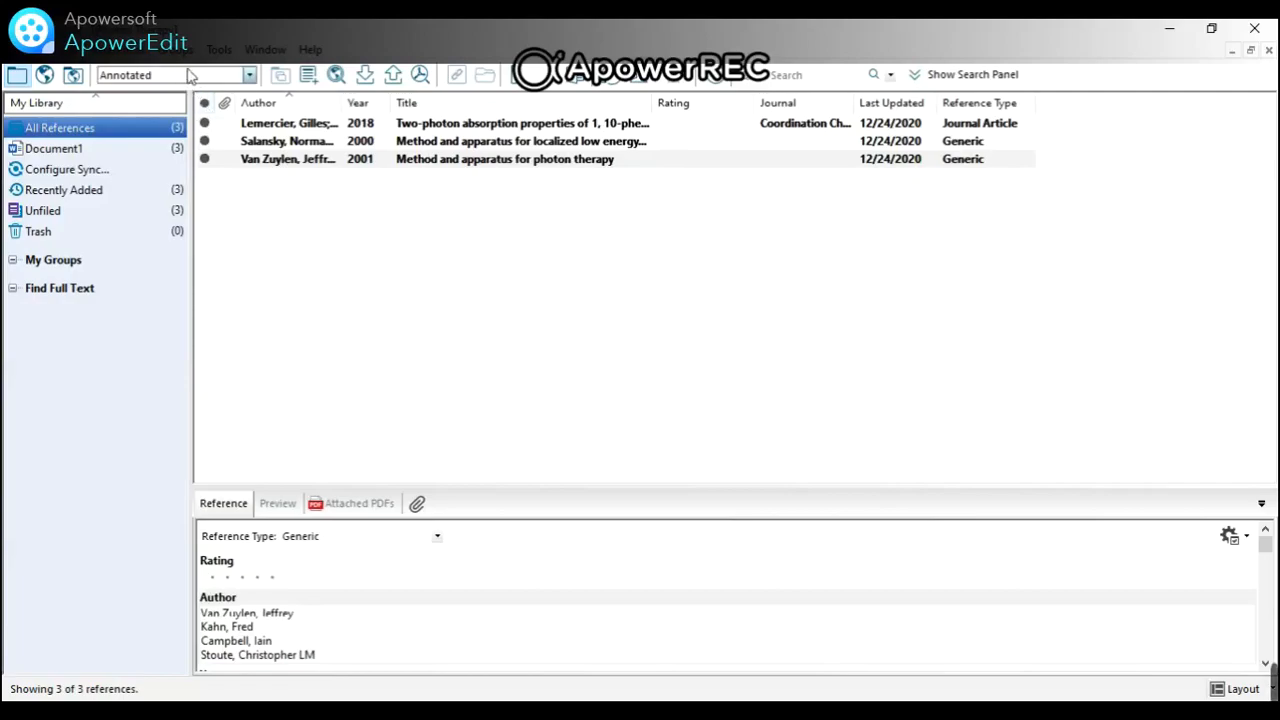
Change the library's output style to APA 6th and look through the selected reference's fields.
left_click(250, 76)
left_click(249, 75)
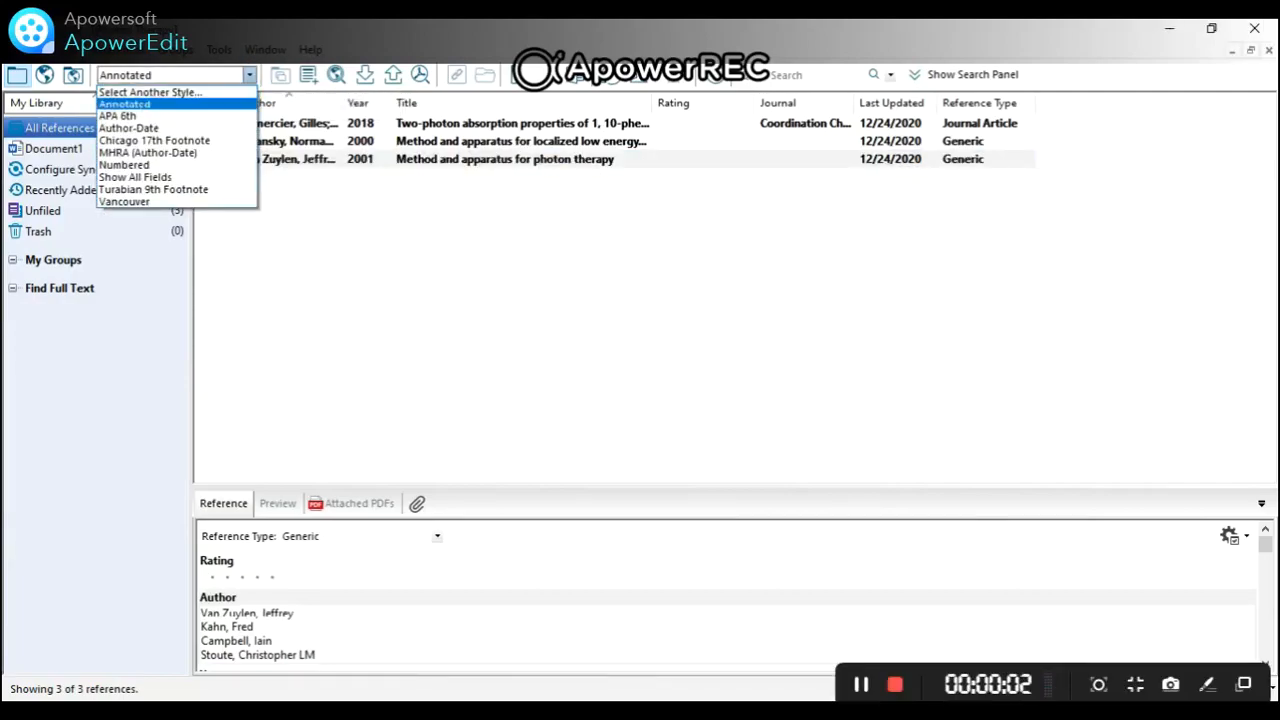
left_click(117, 116)
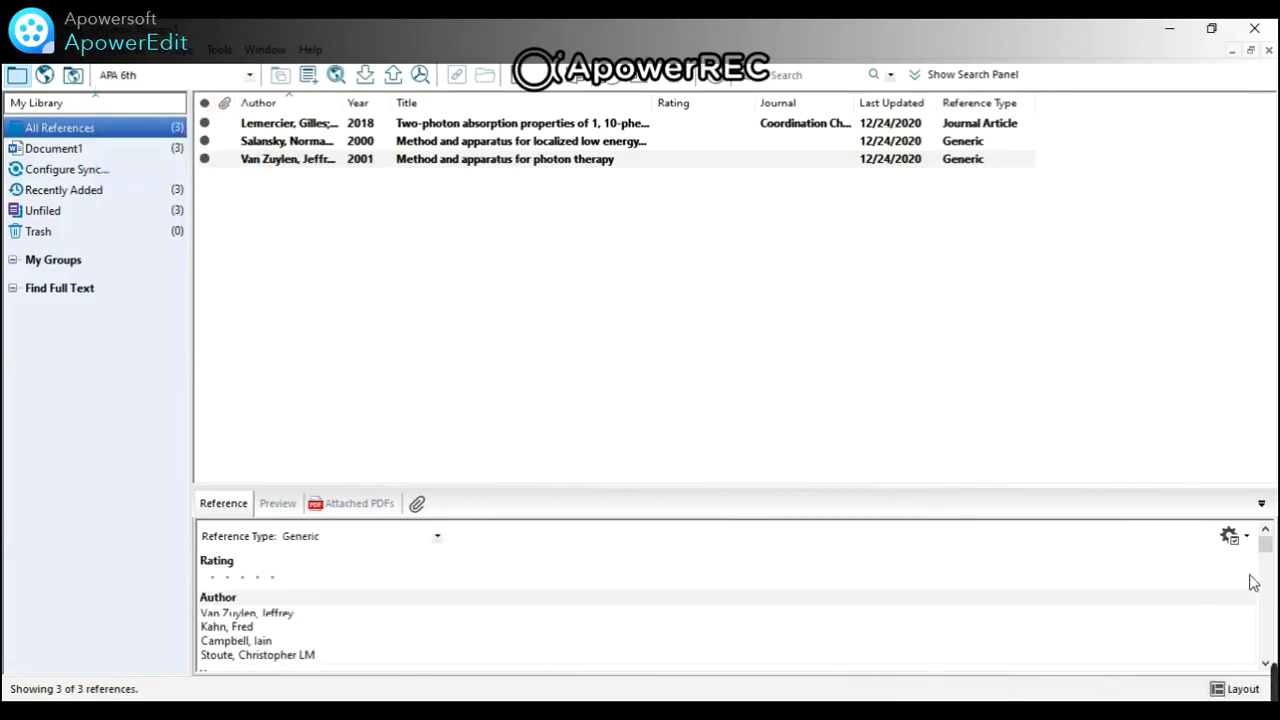
left_click_drag(1265, 557, 1264, 600)
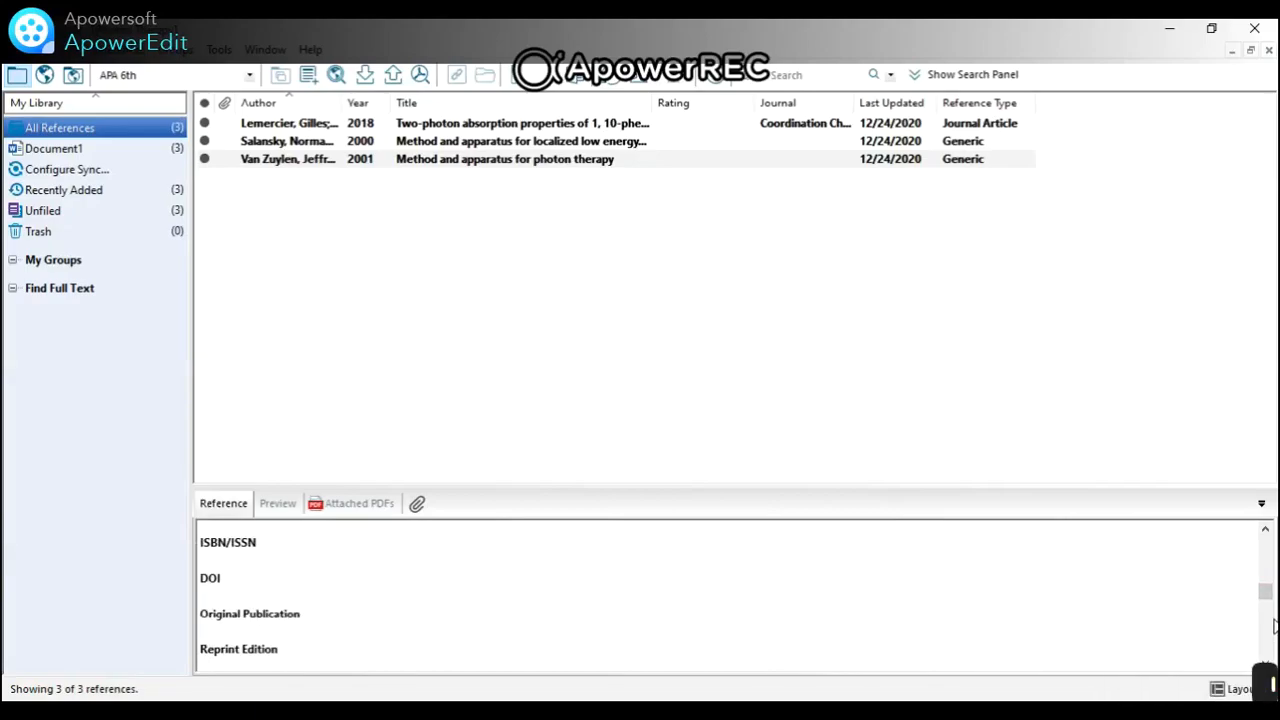
scroll(1272, 627, "down", 3)
scroll(1268, 655, "down", 2)
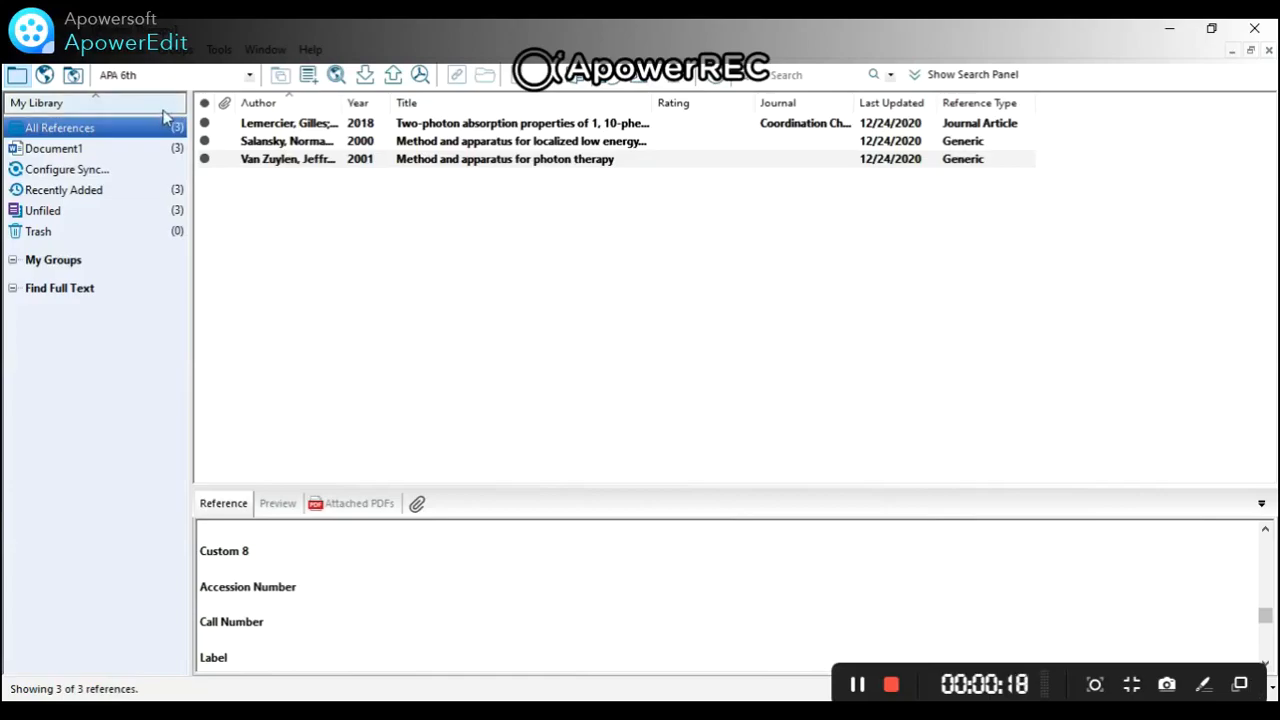
Change the library's output style to Author-Date.
left_click(249, 75)
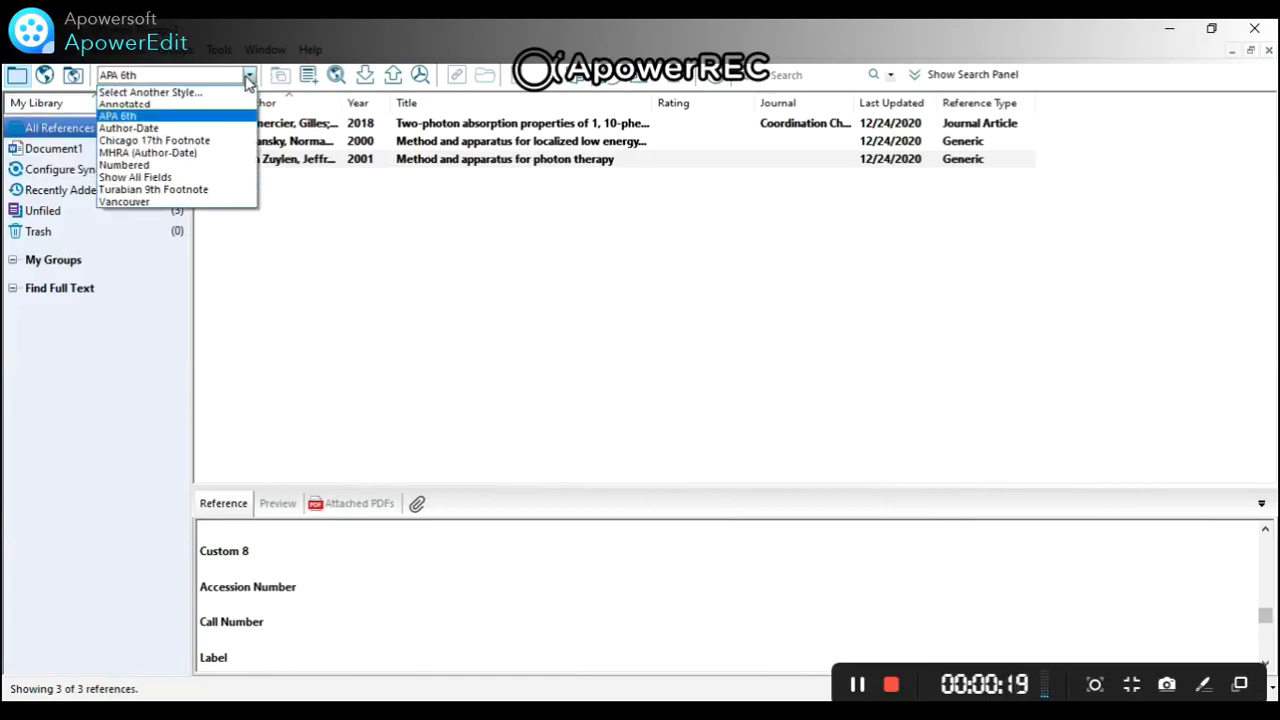
left_click(228, 129)
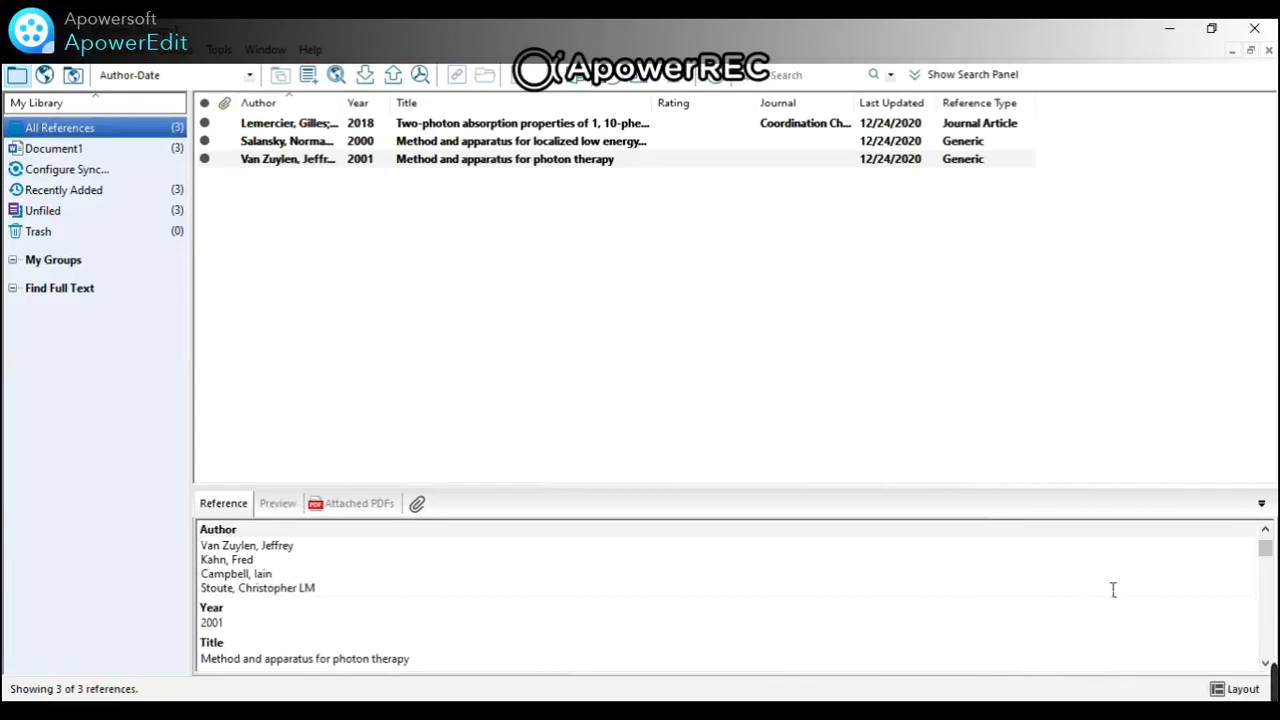
Set the layout's Reference Panel to Right and look through the selected reference's fields down to Language.
left_click(1250, 690)
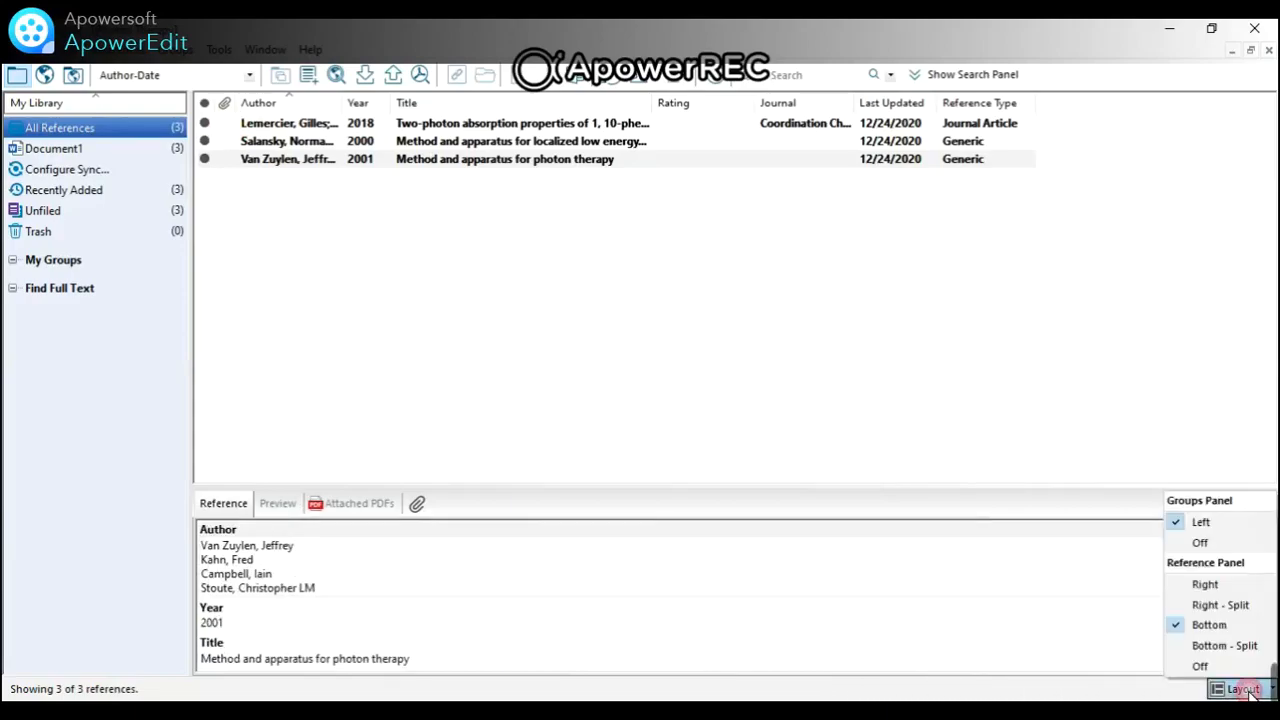
left_click(1206, 586)
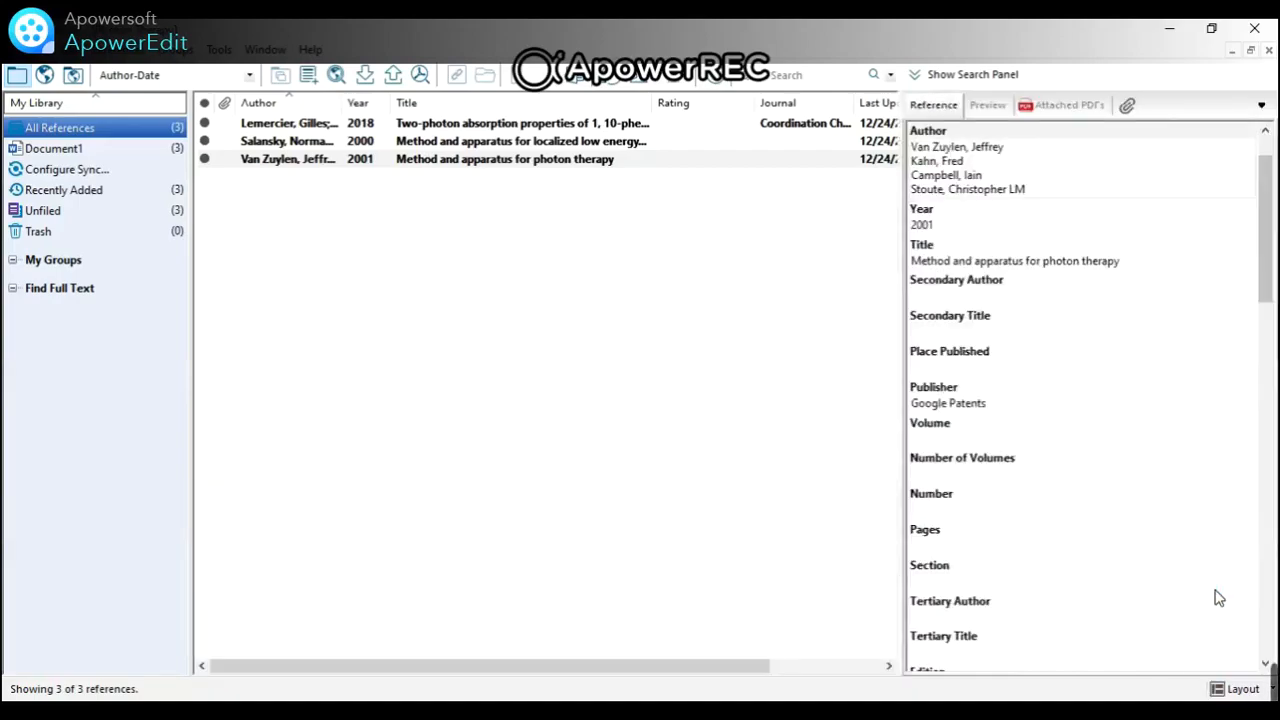
left_click_drag(1267, 290, 1266, 287)
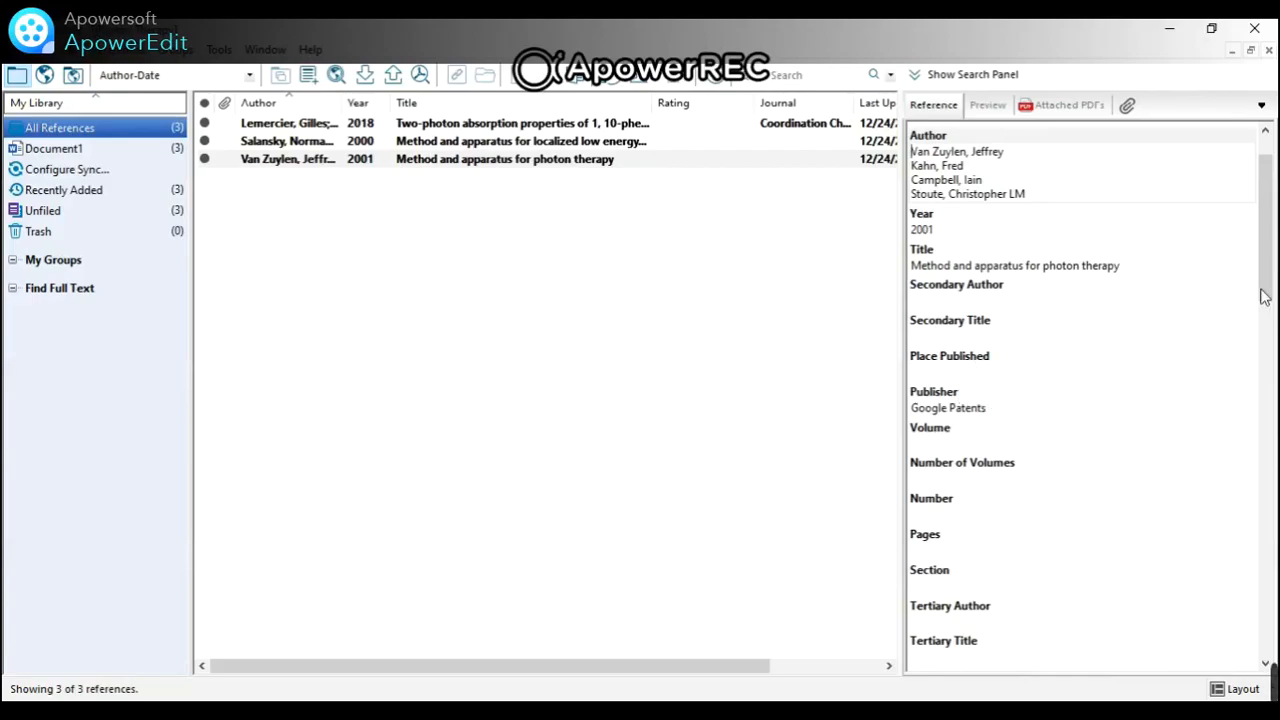
left_click_drag(1273, 288, 1273, 326)
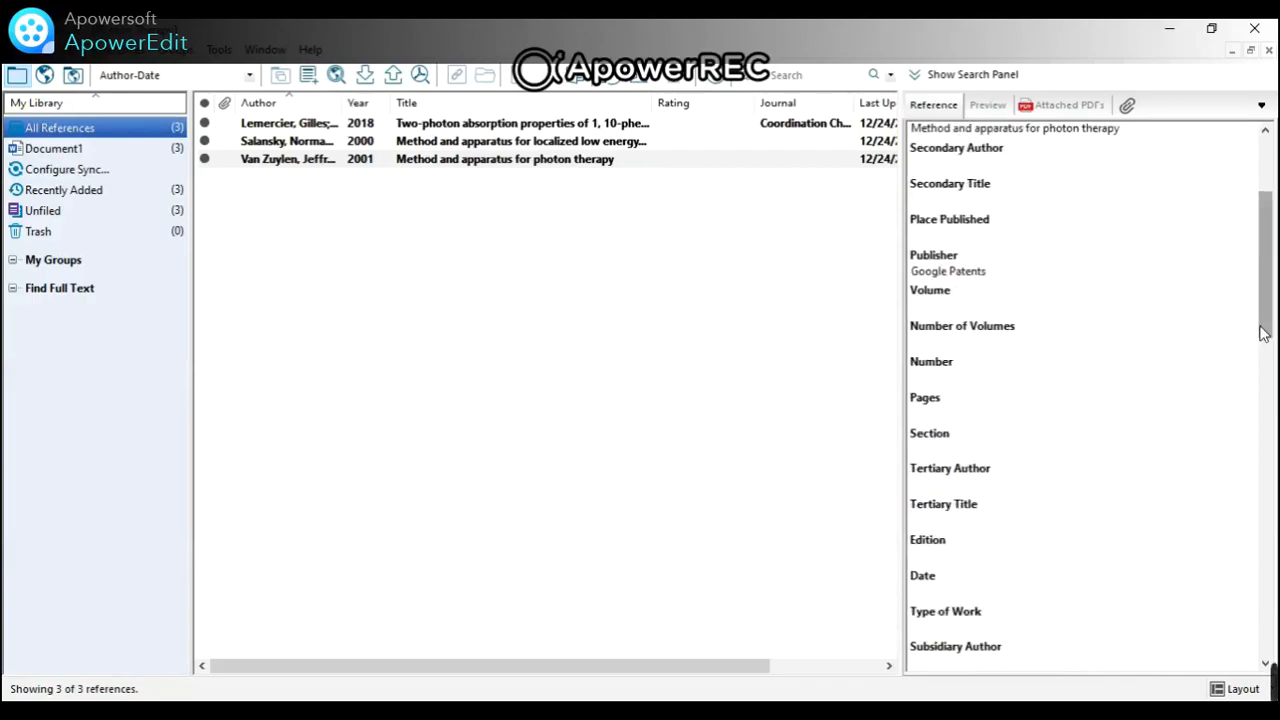
left_click_drag(1263, 331, 1273, 688)
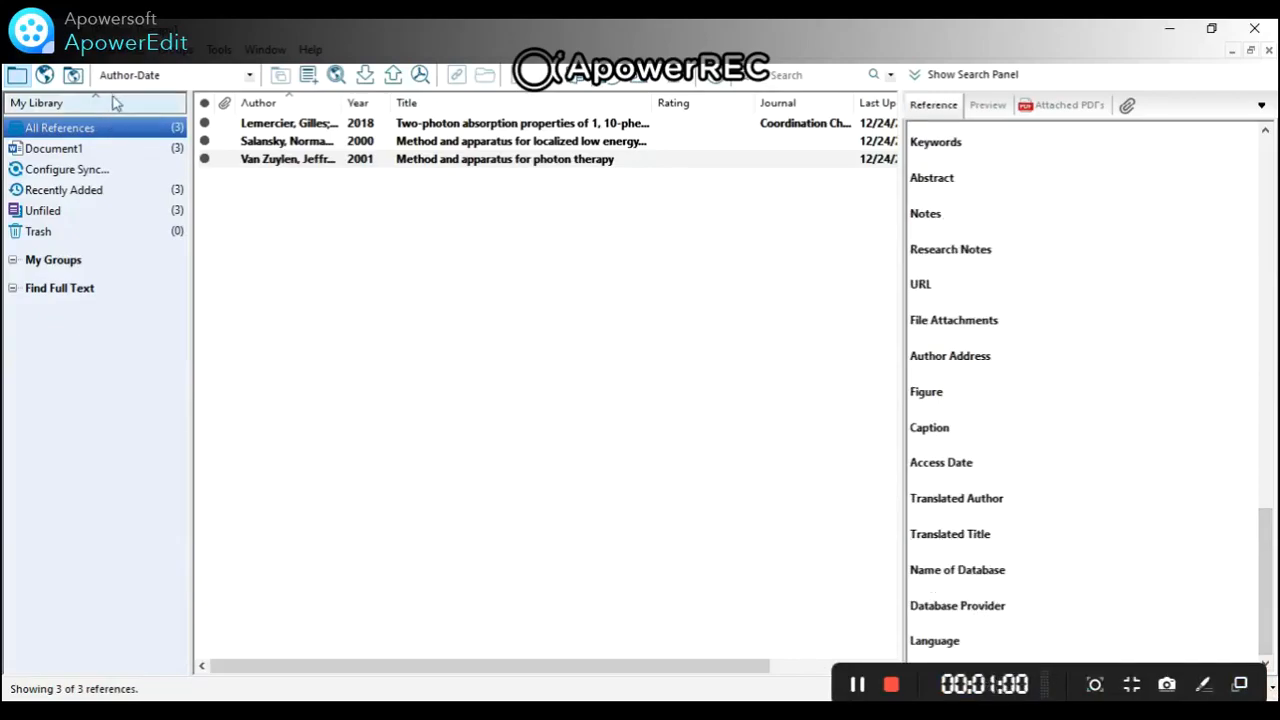
Set the library's output style to Chicago 17th Footnote and return to the beginning of the reference record.
left_click(249, 76)
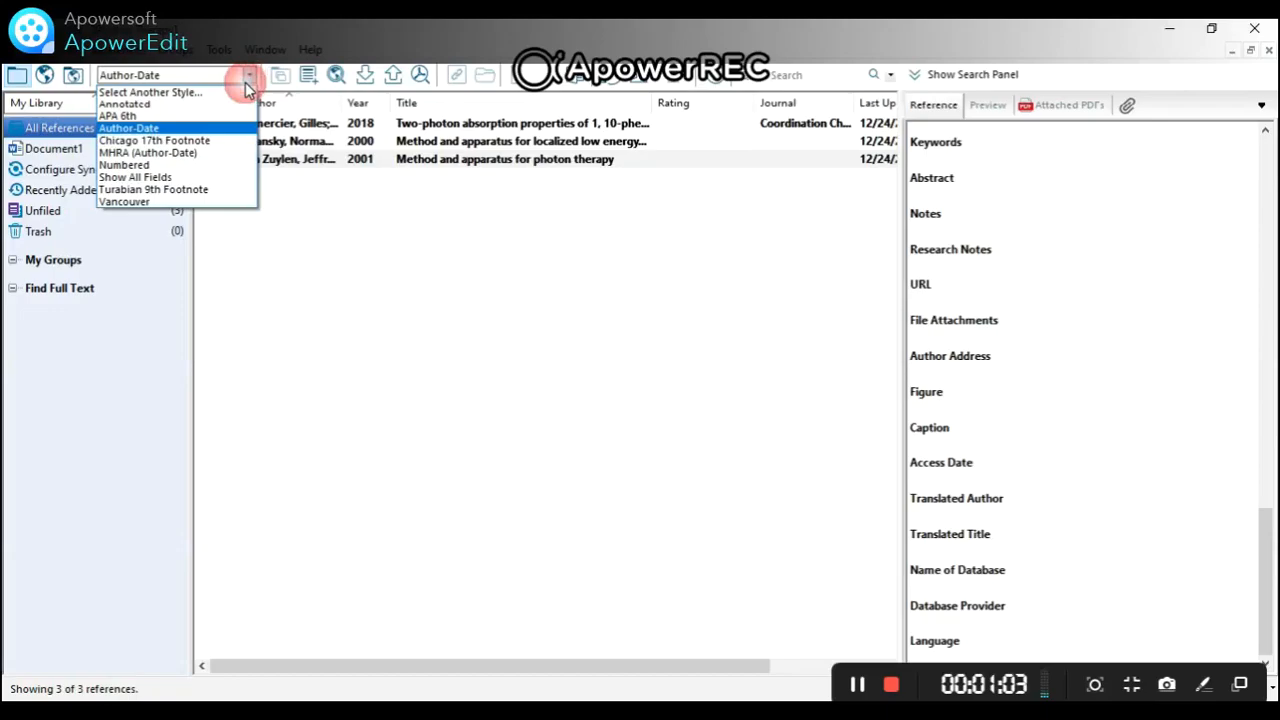
left_click(212, 141)
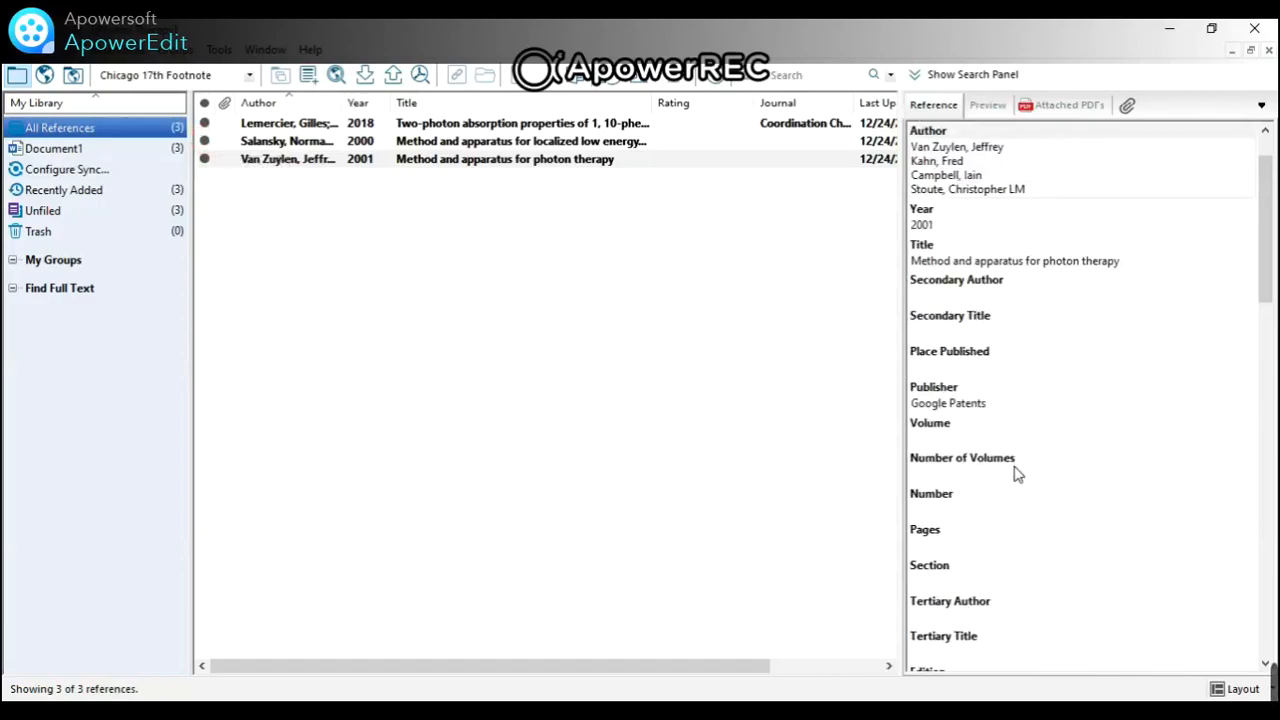
left_click_drag(1268, 260, 1252, 103)
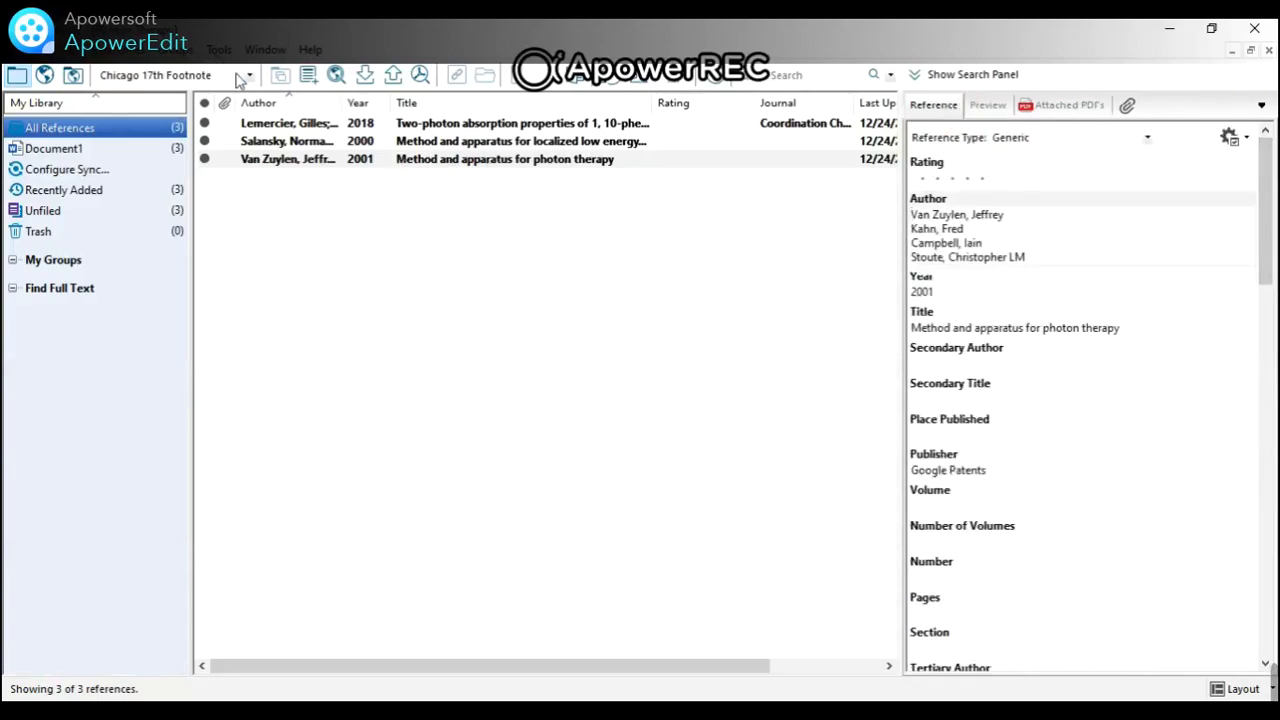